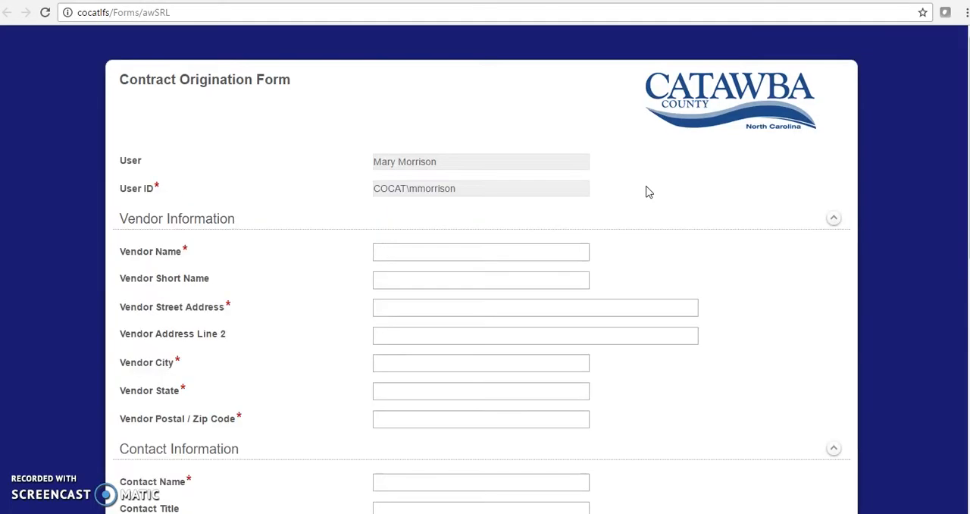
Set the vendor name to Oracle America Inc by picking the matching suggestion so its vendor details are filled in
click(489, 251)
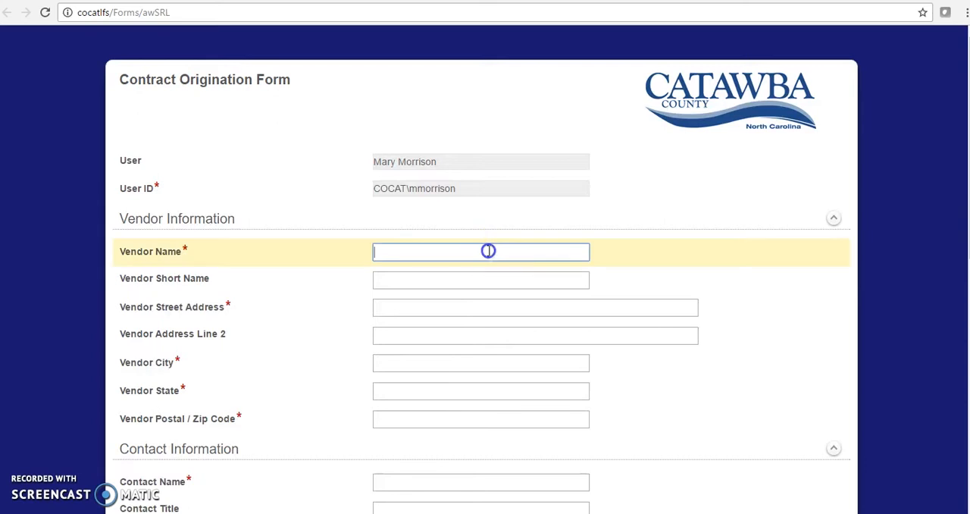
text(O)
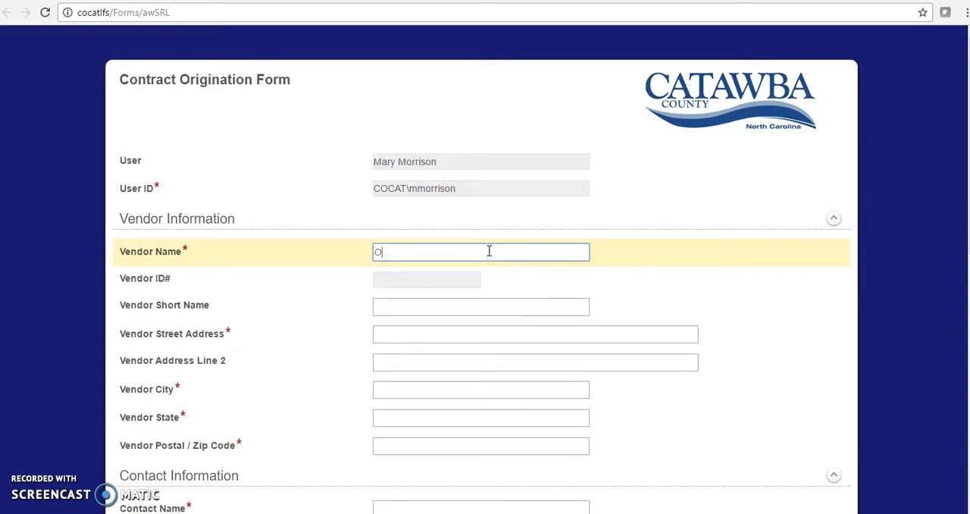
text(racl)
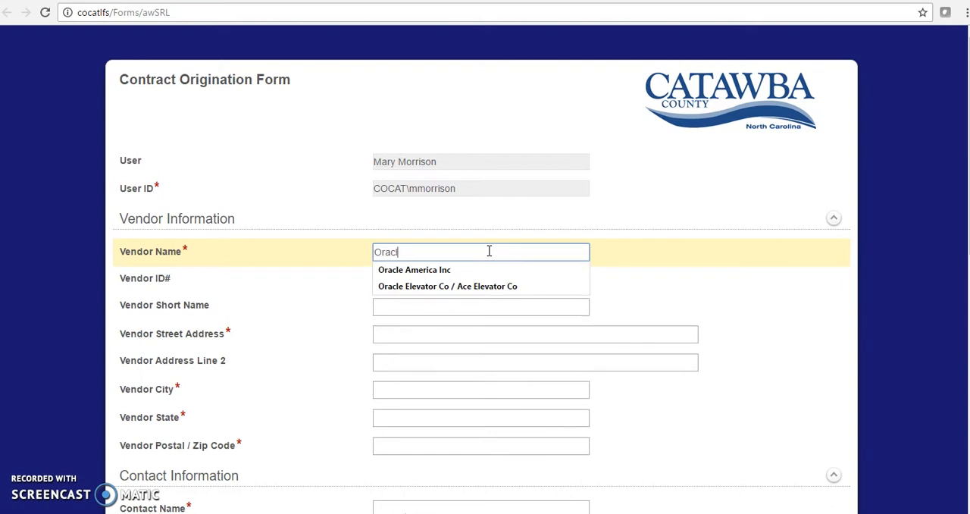
click(483, 271)
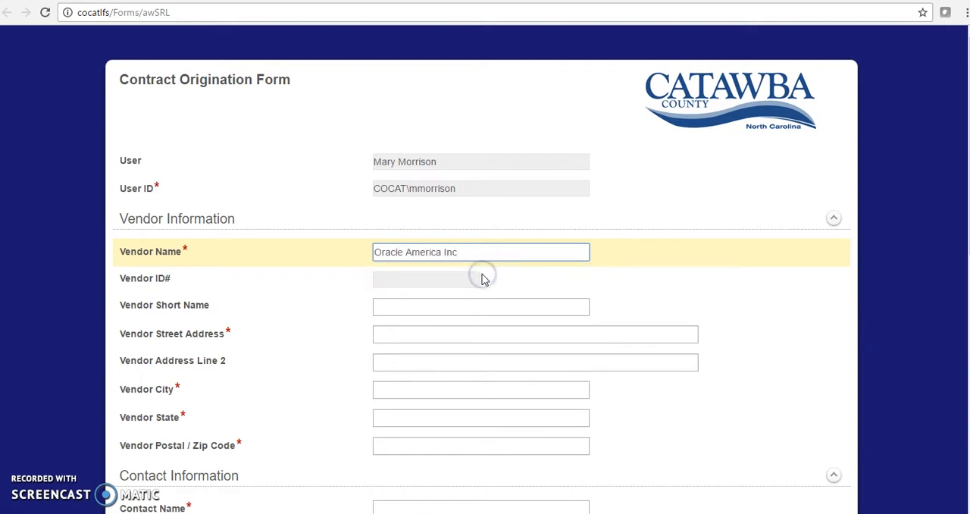
click(454, 304)
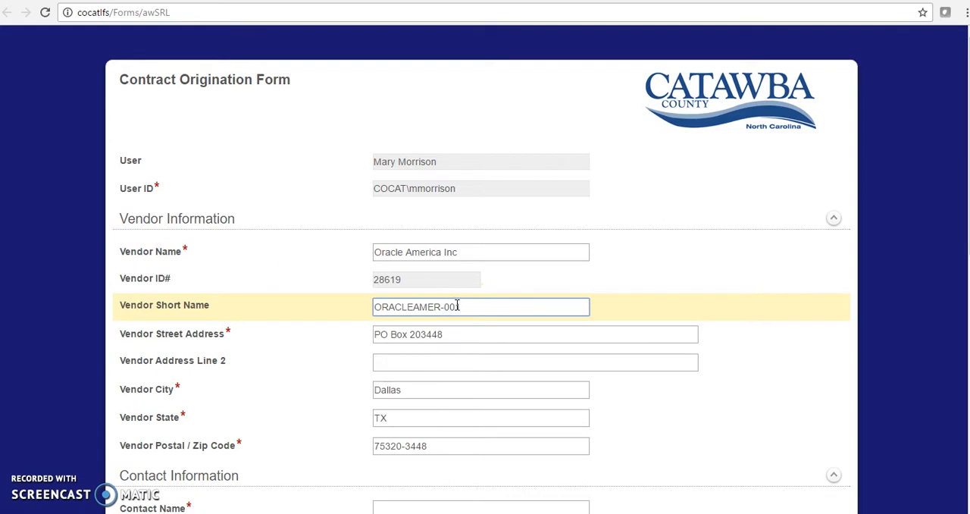
Enter the contact's full name and set the contact title to CEO
scroll(480, 362, down, 3)
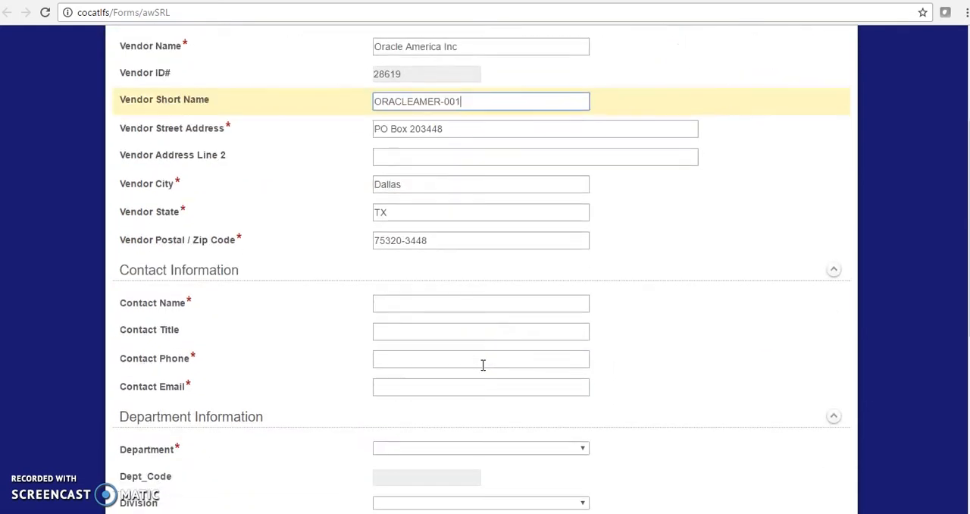
click(443, 304)
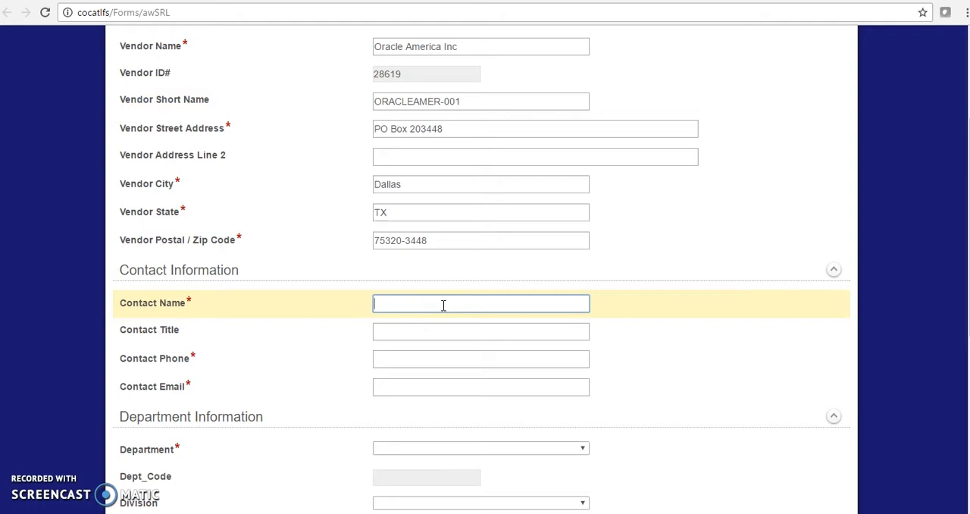
text(John Terst)
key(BackSpace)
key(BackSpace)
key(BackSpace)
text(ster)
click(429, 334)
text(CEO)
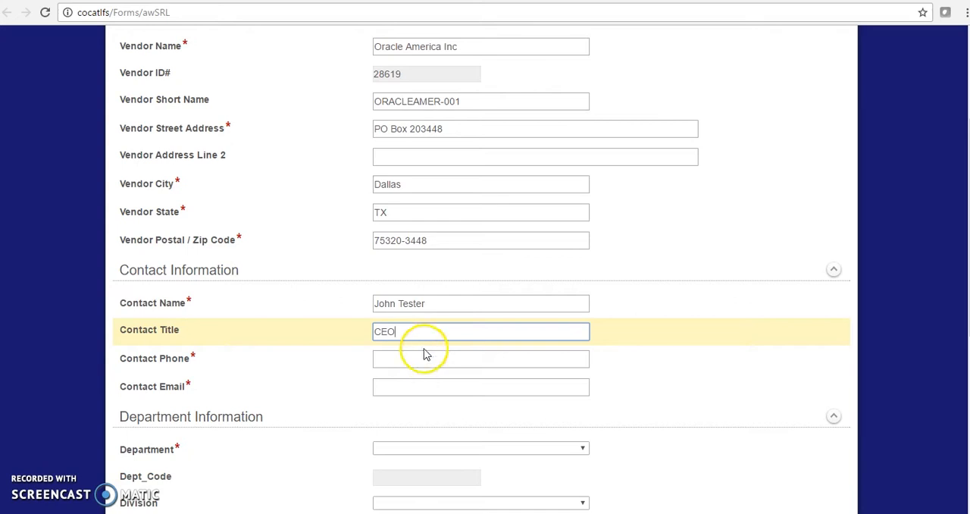
Fill in the contact's phone number and e-mail address
click(425, 359)
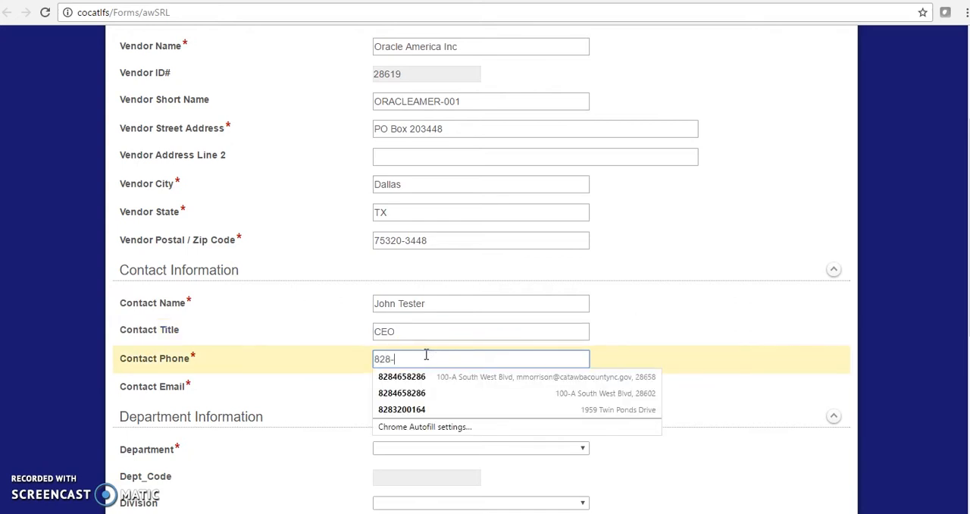
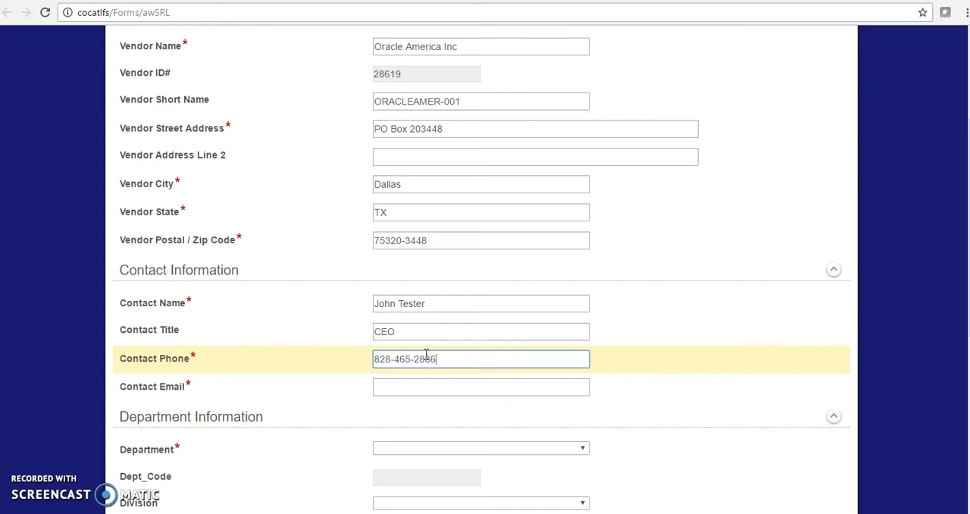
click(412, 390)
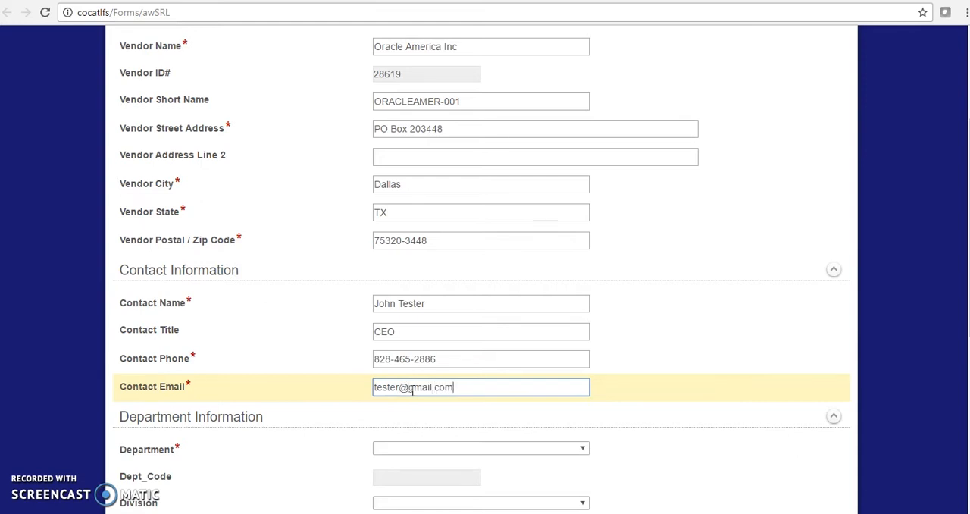
Set the department to Technology and the division to Information Technology Center
click(440, 450)
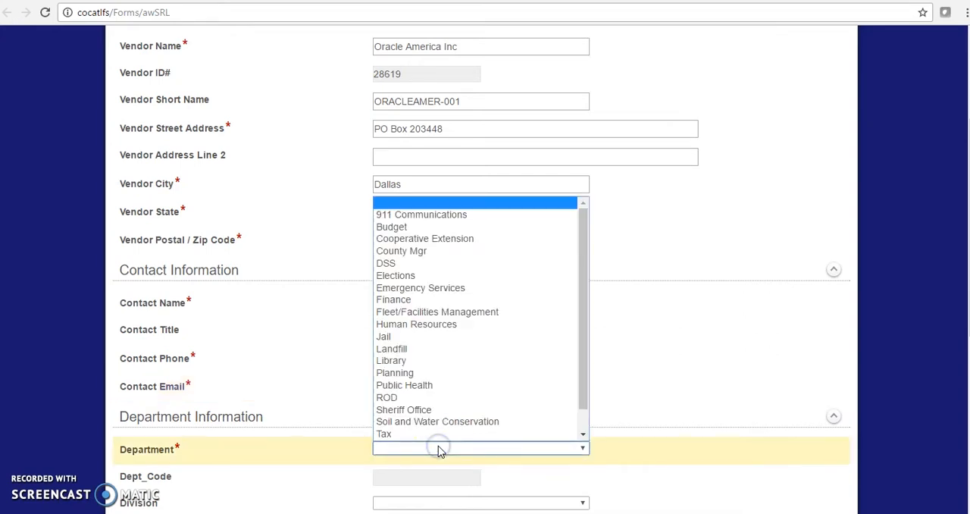
scroll(461, 409, down, 1)
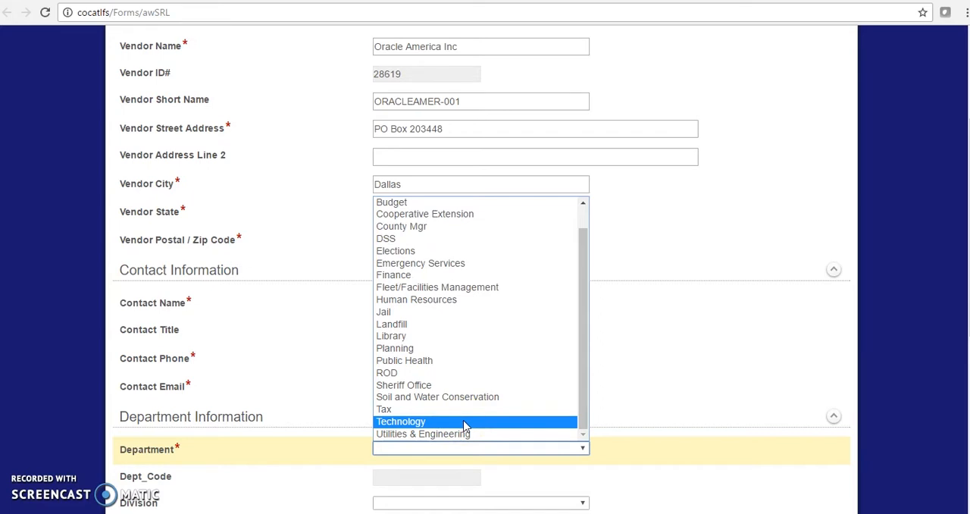
click(465, 423)
scroll(600, 412, down, 2)
scroll(604, 412, down, 2)
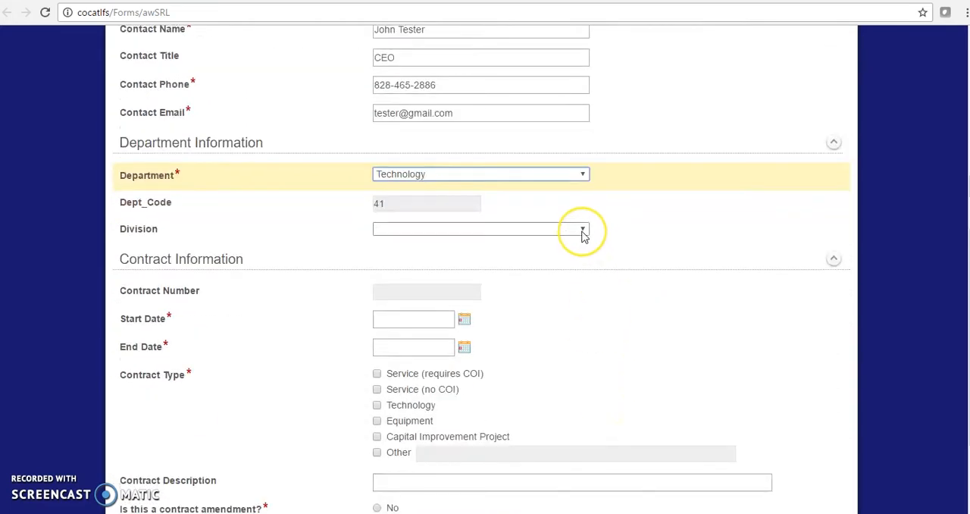
click(582, 229)
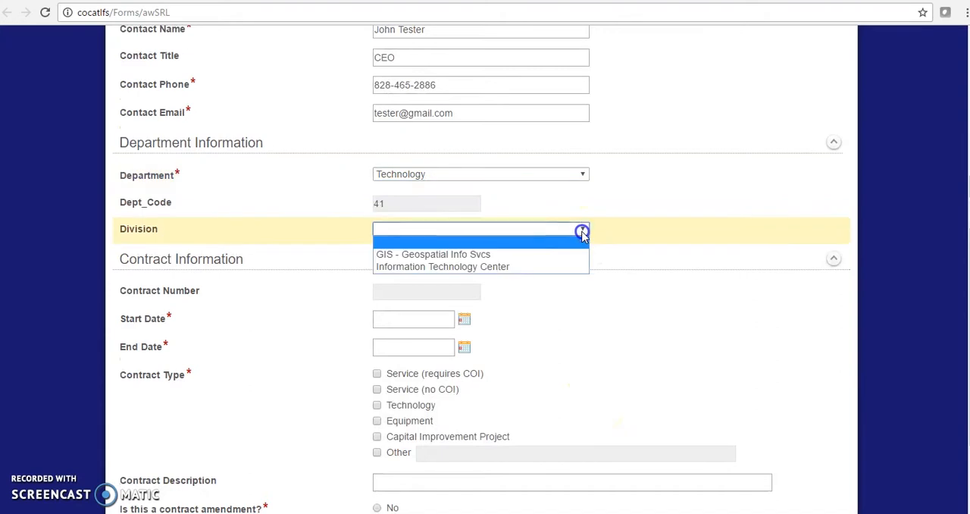
click(561, 267)
Set the contract's start date to 7/1/2017
scroll(511, 250, down, 2)
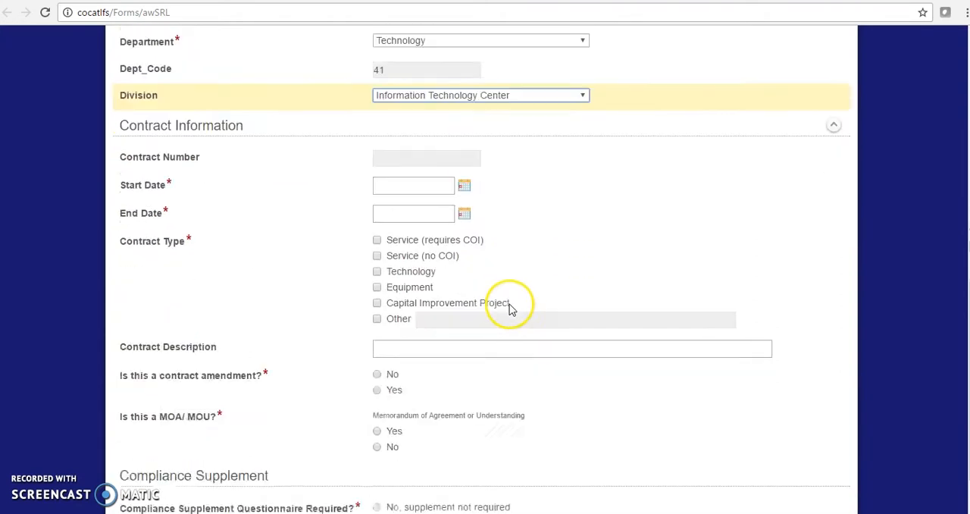
click(415, 184)
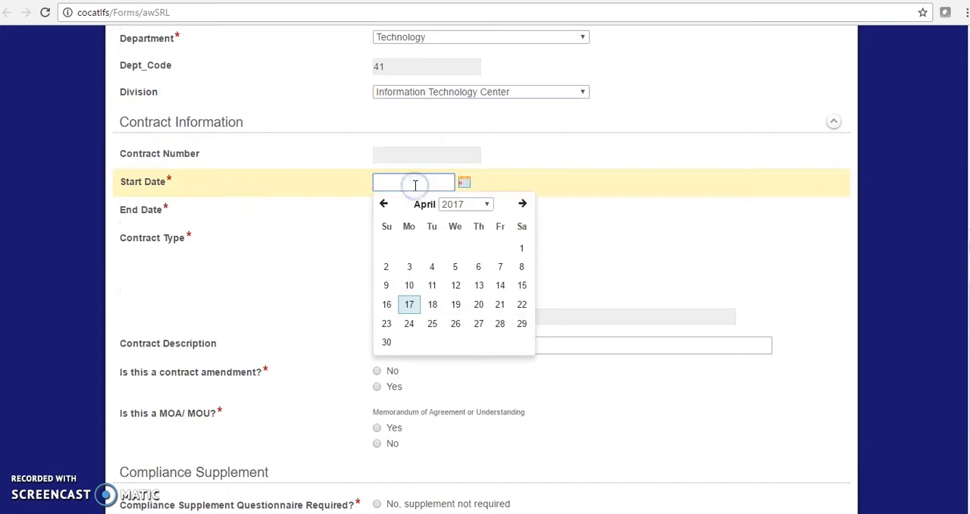
click(523, 203)
click(523, 203)
click(523, 203)
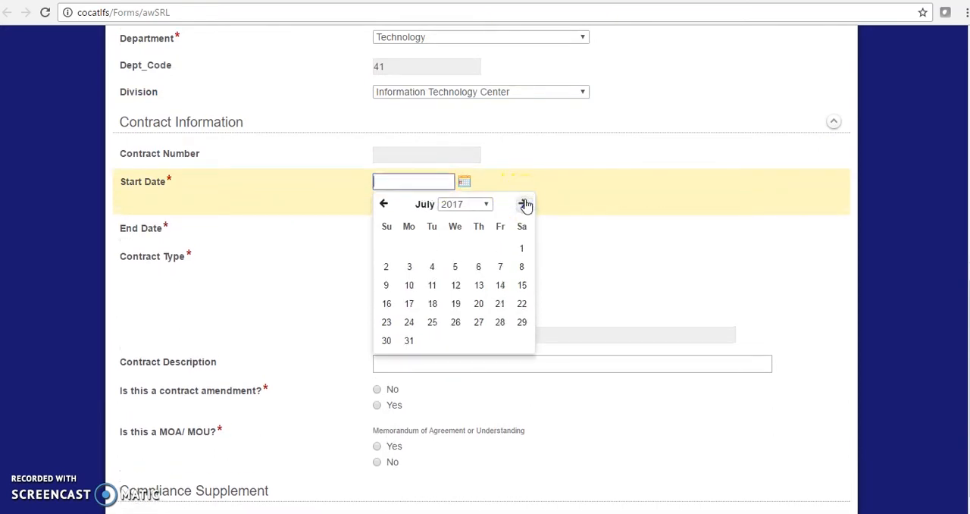
click(521, 249)
Set the contract's end date to 6/30/2018
click(426, 238)
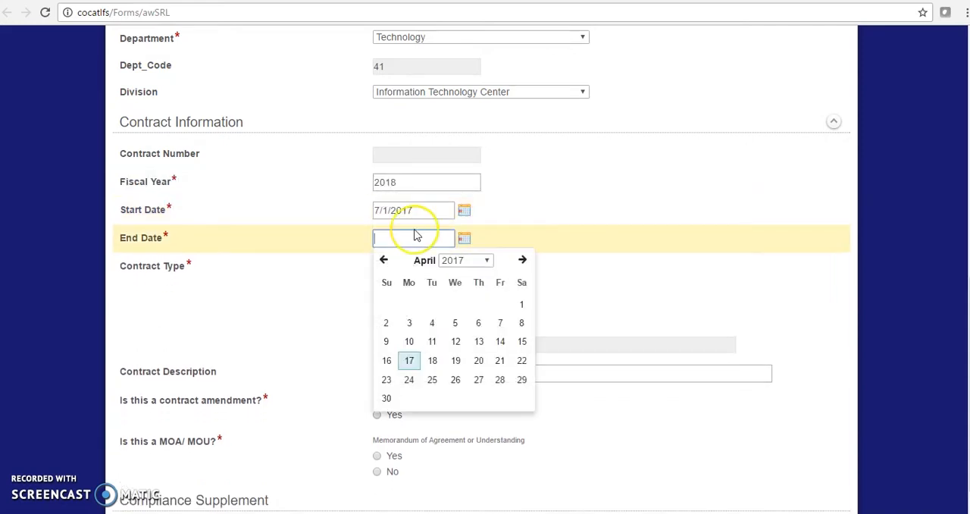
text(0630)
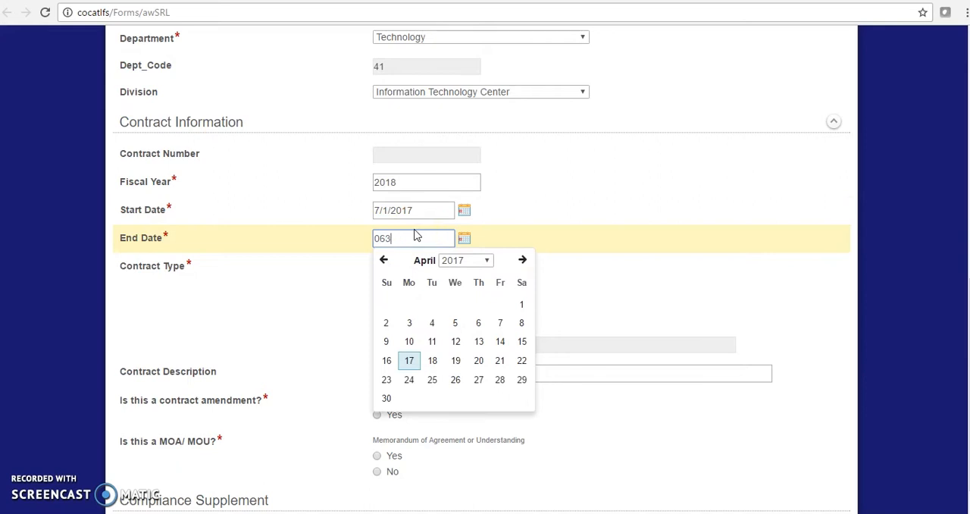
key(BackSpace)
text(/30/201)
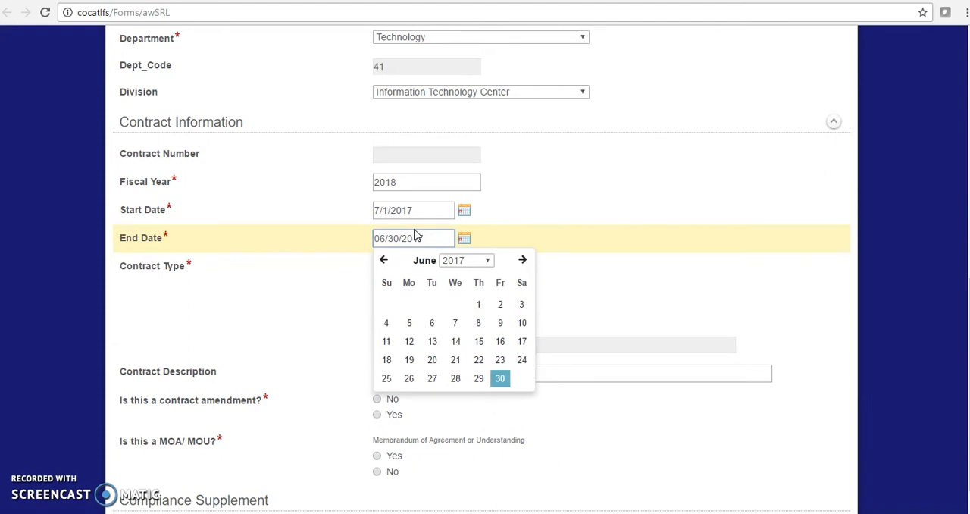
key(BackSpace)
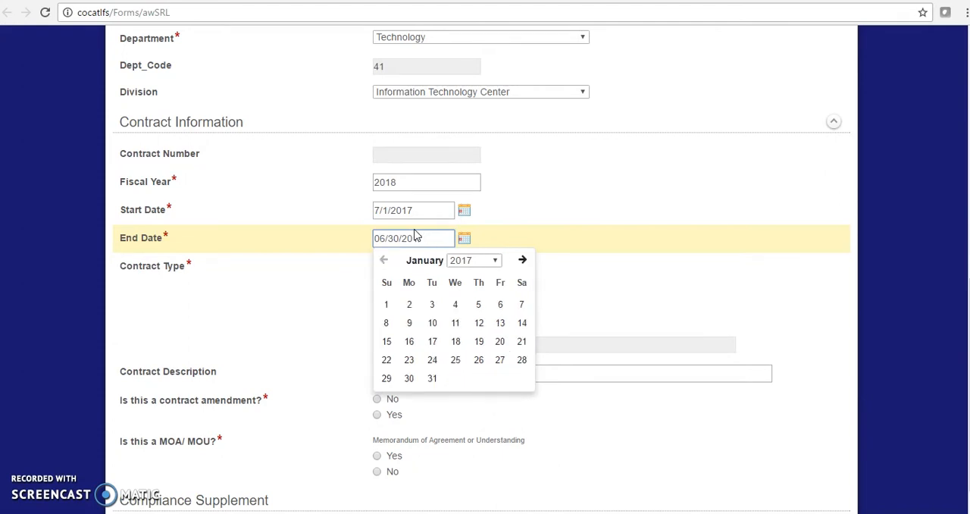
text(18)
click(506, 240)
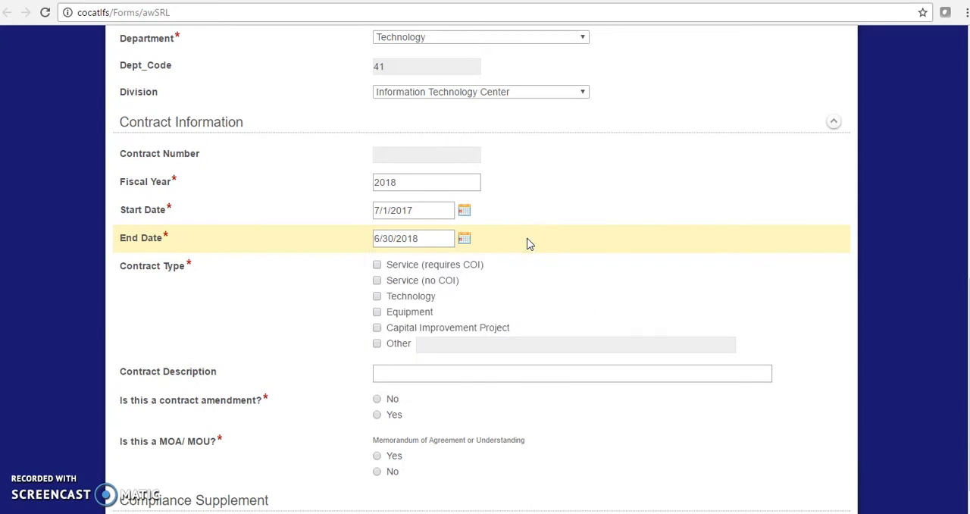
Mark the contract type as Equipment and enter "test test" as the contract description
click(377, 312)
click(389, 370)
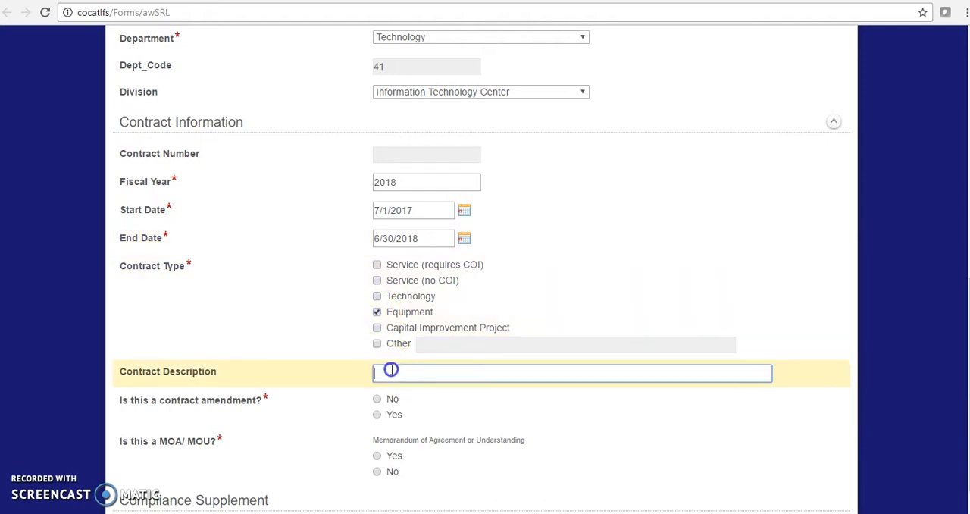
text(test test)
click(401, 361)
click(439, 372)
Try the Yes answer to the contract amendment question to view its extra field, and set the answer to No
click(377, 401)
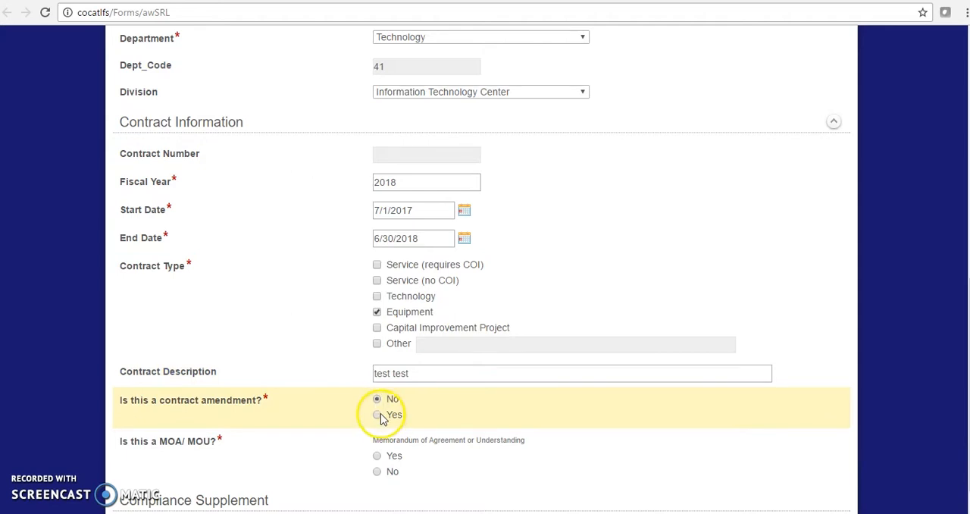
click(378, 415)
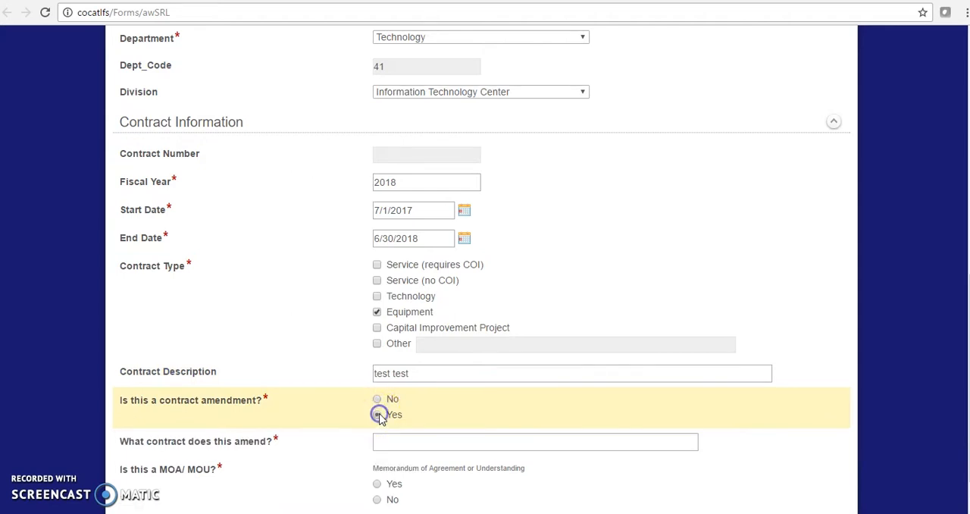
click(391, 442)
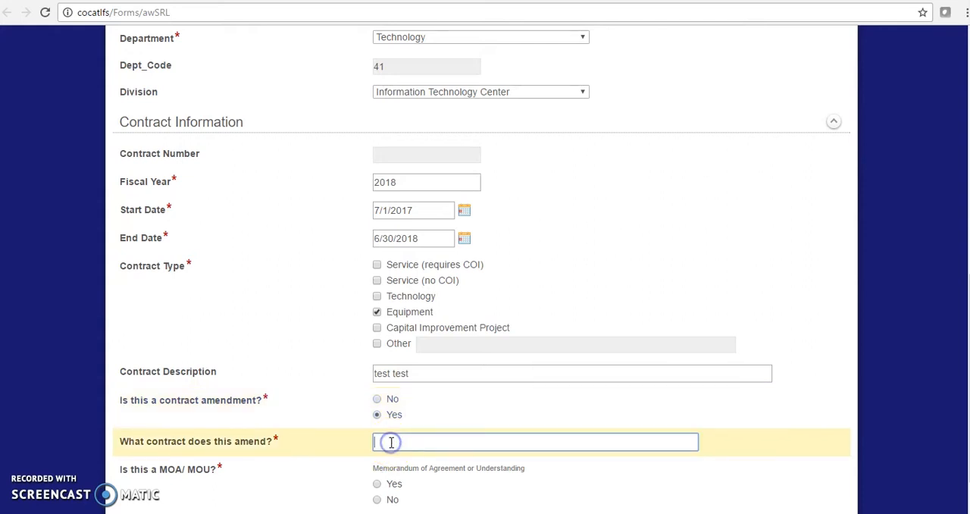
click(378, 400)
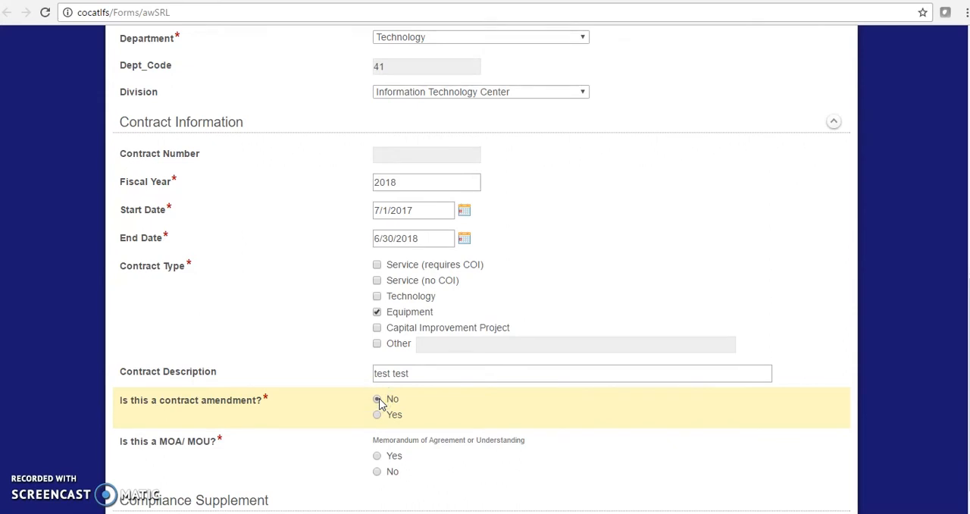
Answer No to the MOA/MOU question and mark the contract as both Revenue and Expense
scroll(432, 451, down, 1)
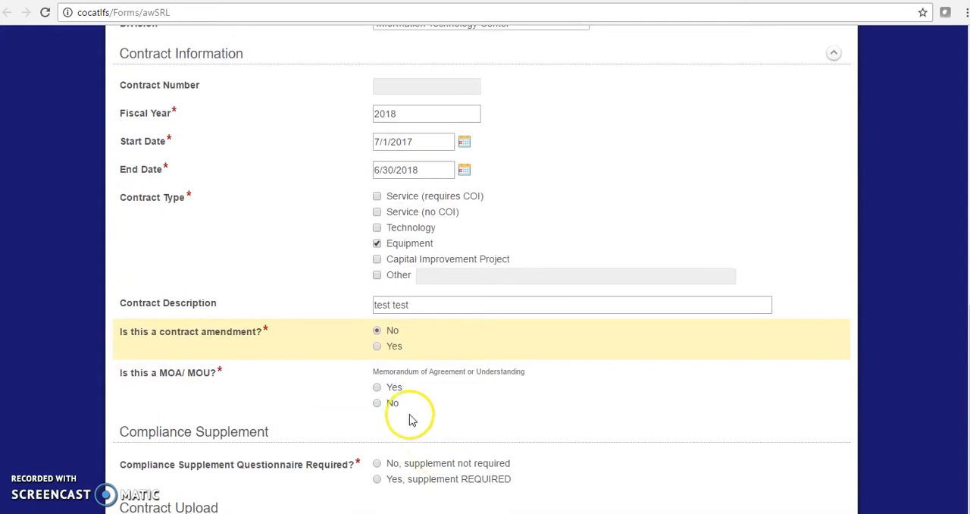
click(375, 403)
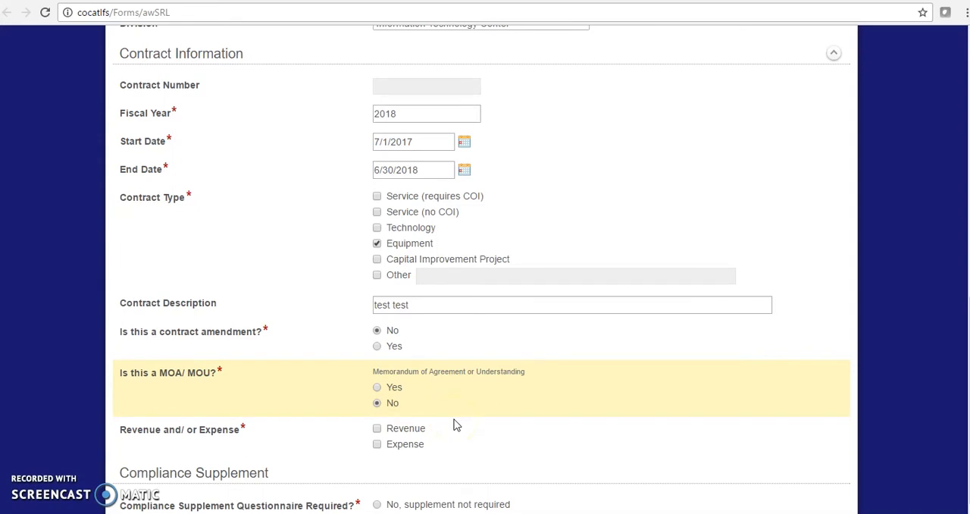
scroll(454, 426, down, 1)
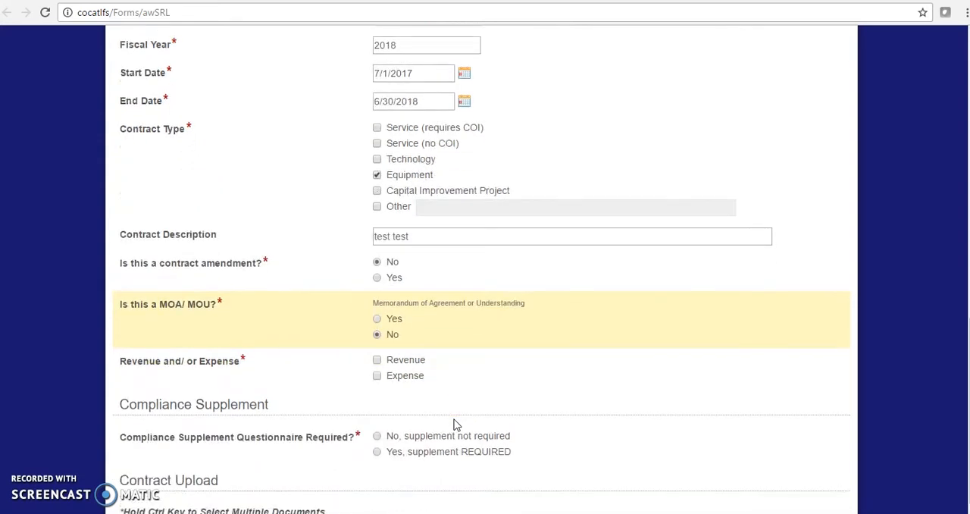
click(377, 376)
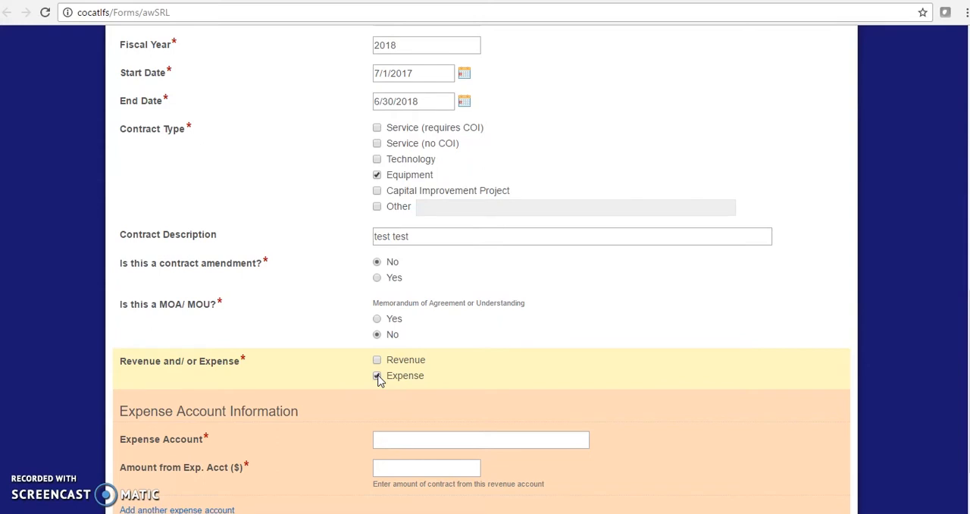
click(378, 360)
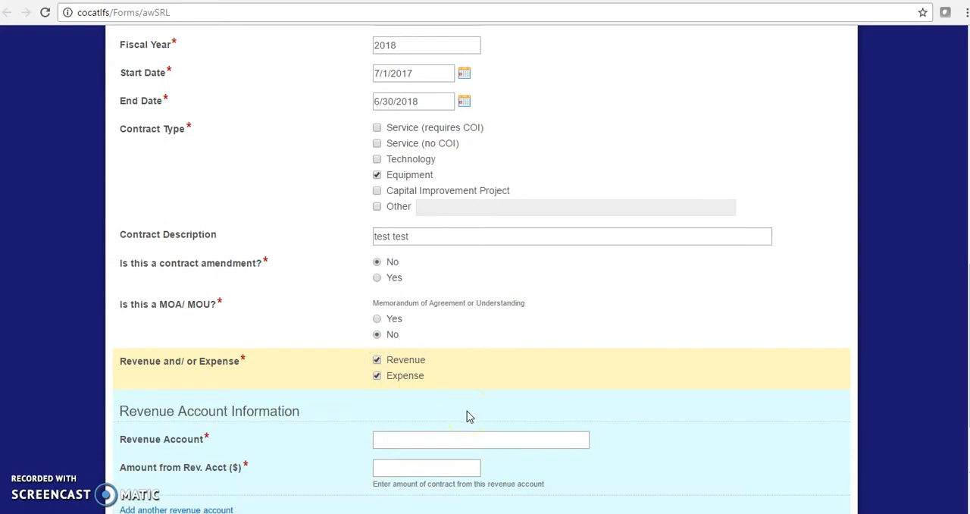
Fill in the revenue account number and set the amount from the revenue account to $5,000
scroll(467, 416, down, 3)
click(425, 313)
click(408, 239)
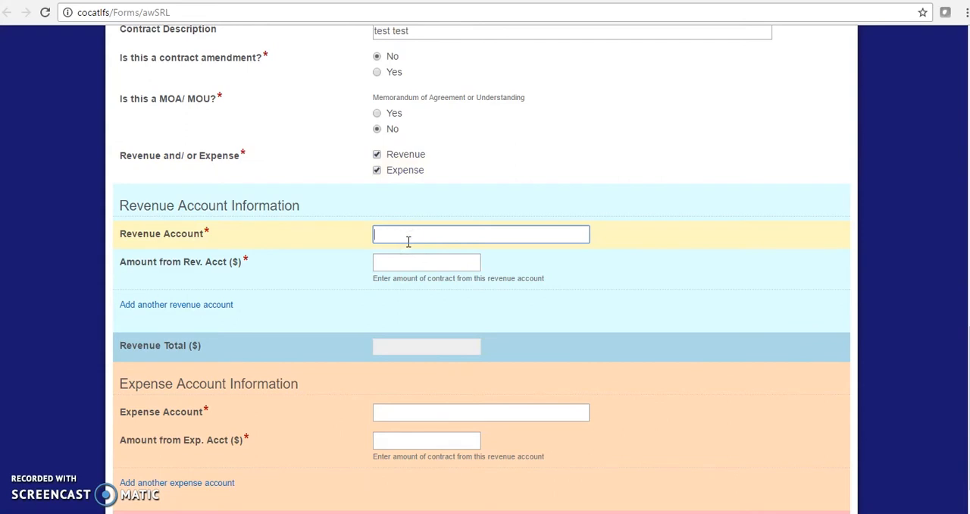
text(110-410200-650195)
click(413, 267)
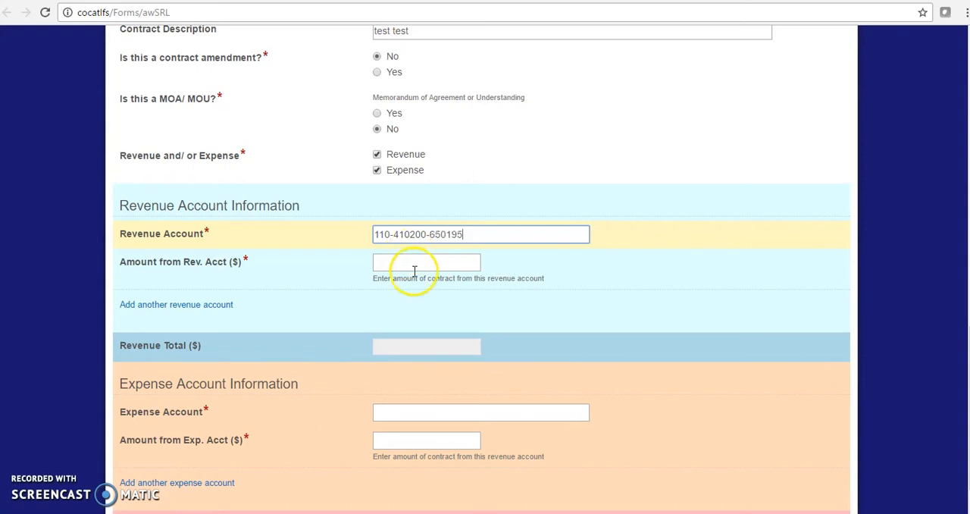
text(5000)
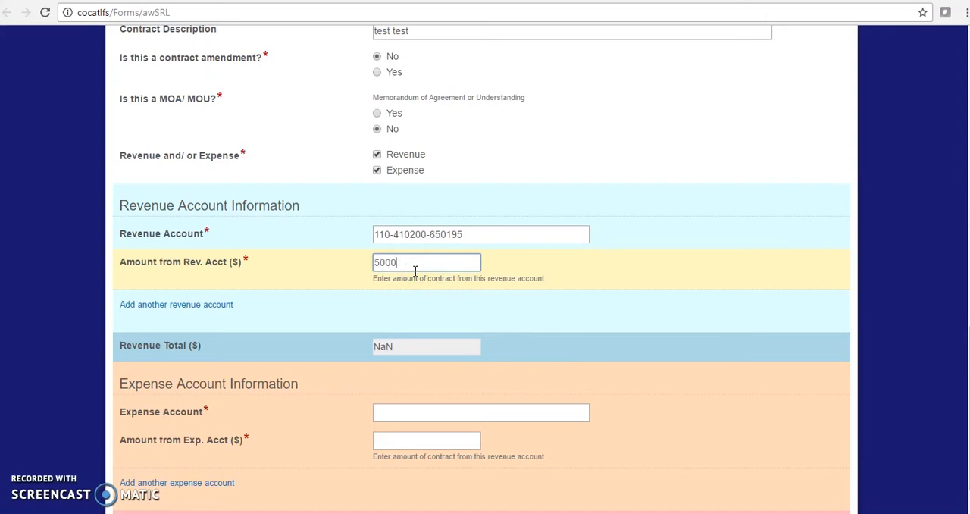
click(414, 343)
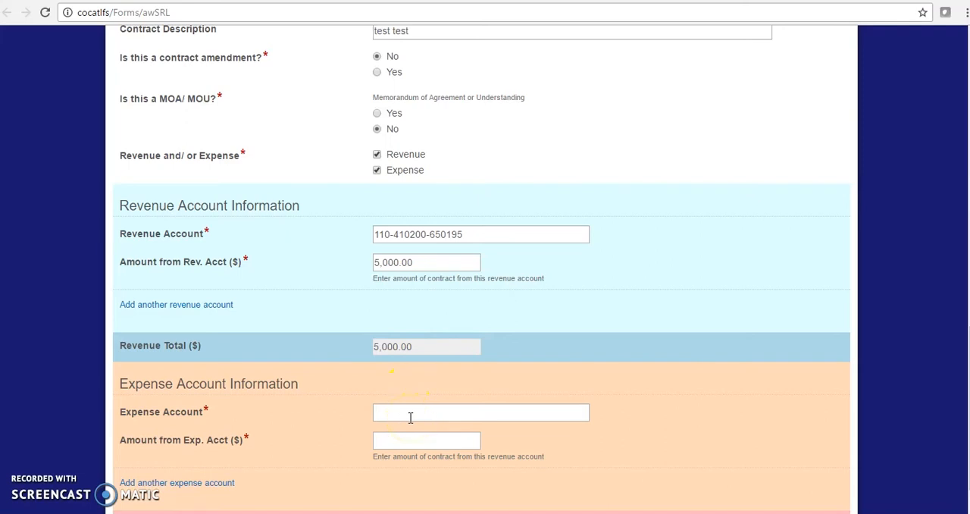
Fill in the expense account number without a project suffix and set the amount from the expense account to $5,000
click(410, 417)
text(110-41)
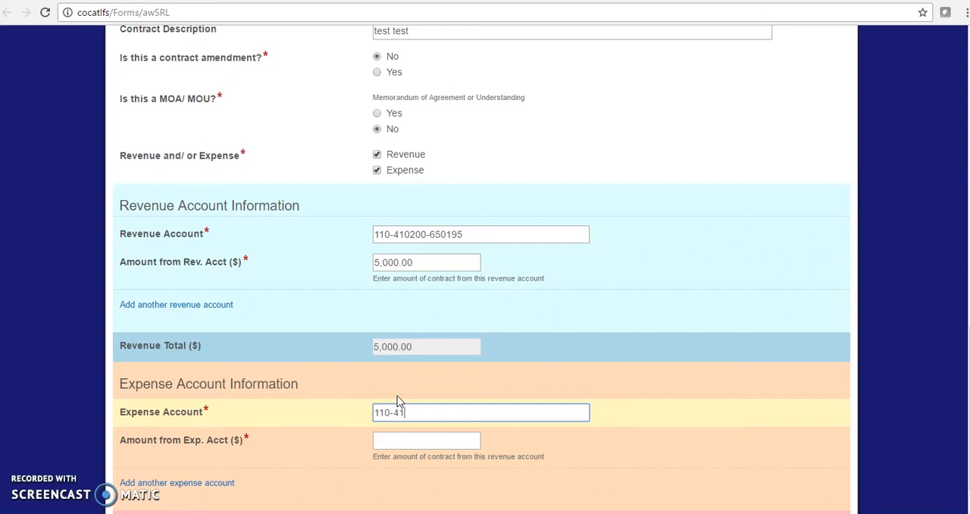
text(0200-842520)
text(-12001)
key(BackSpace)
key(BackSpace)
key(BackSpace)
key(BackSpace)
key(BackSpace)
click(441, 445)
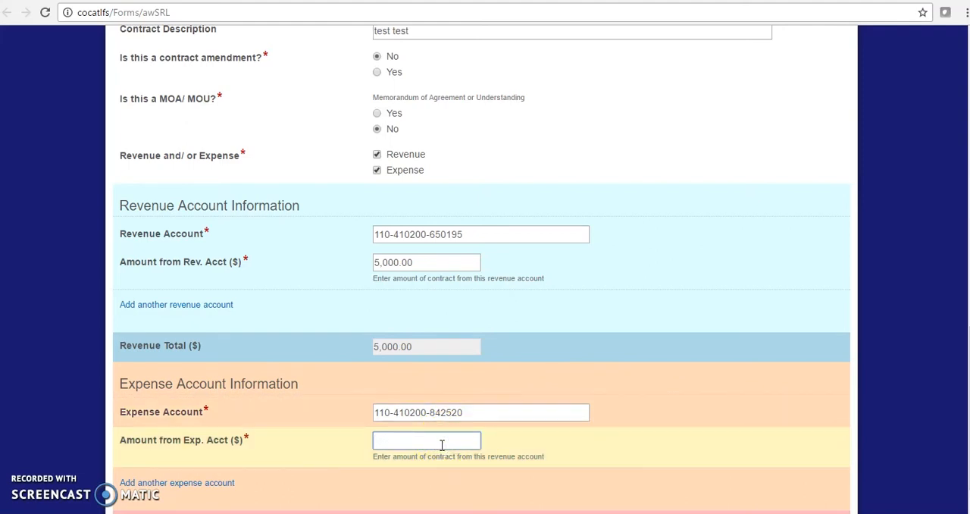
text(50000)
click(438, 463)
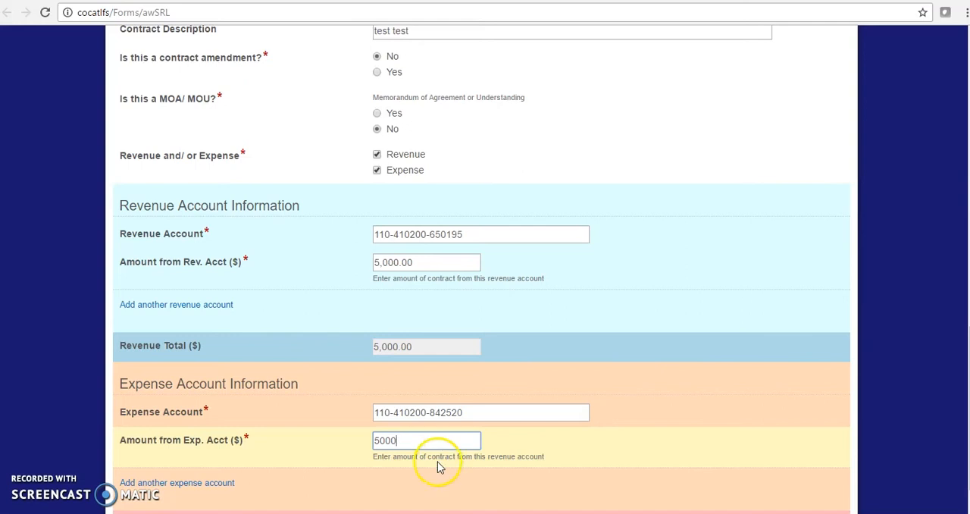
Answer the compliance supplement questionnaire question with "No, supplement not required"
scroll(435, 491, down, 1)
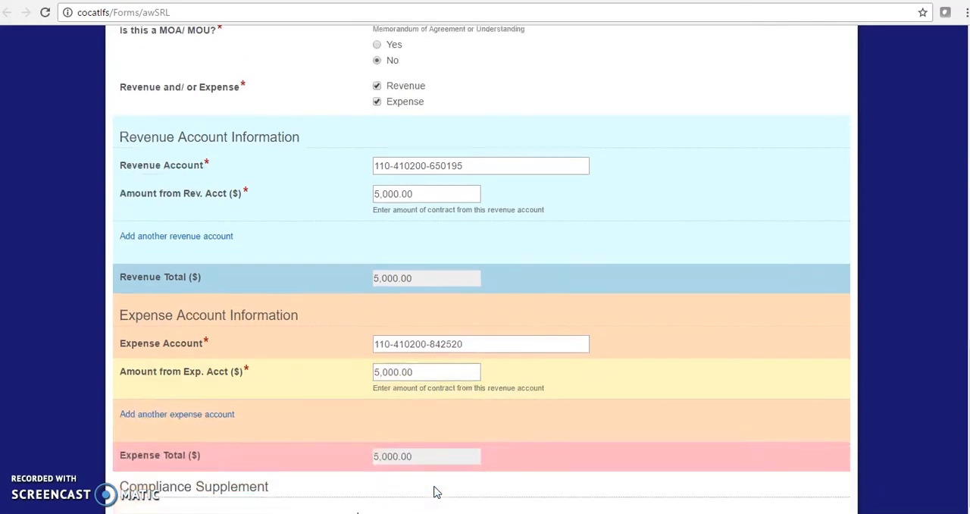
scroll(435, 488, down, 1)
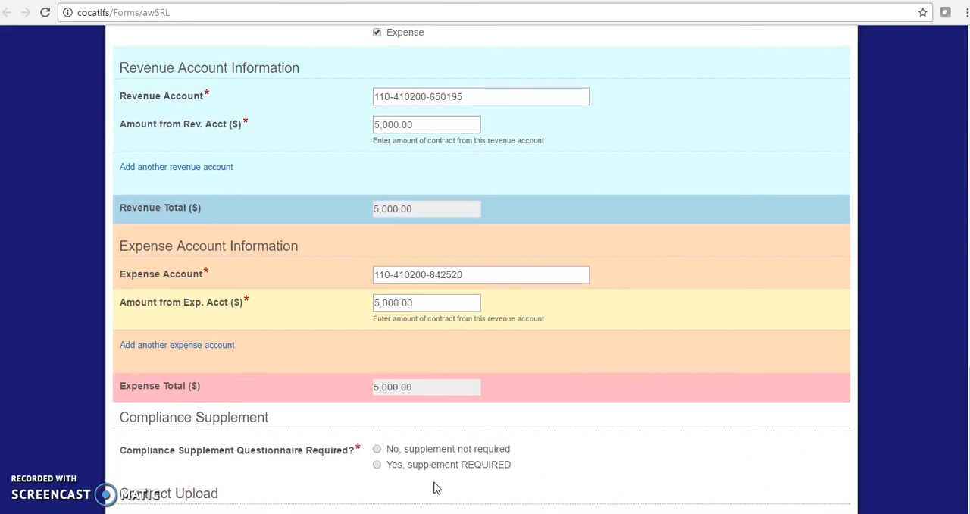
scroll(435, 488, down, 1)
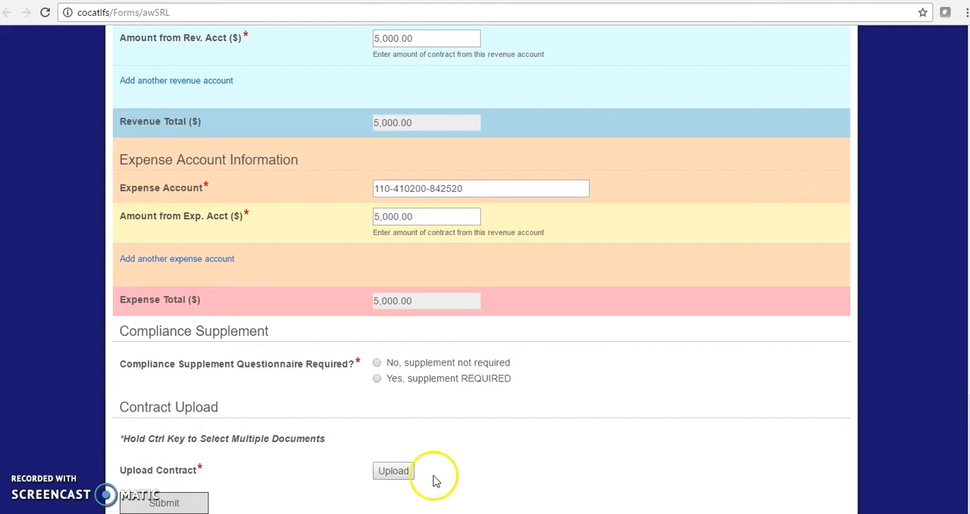
click(377, 365)
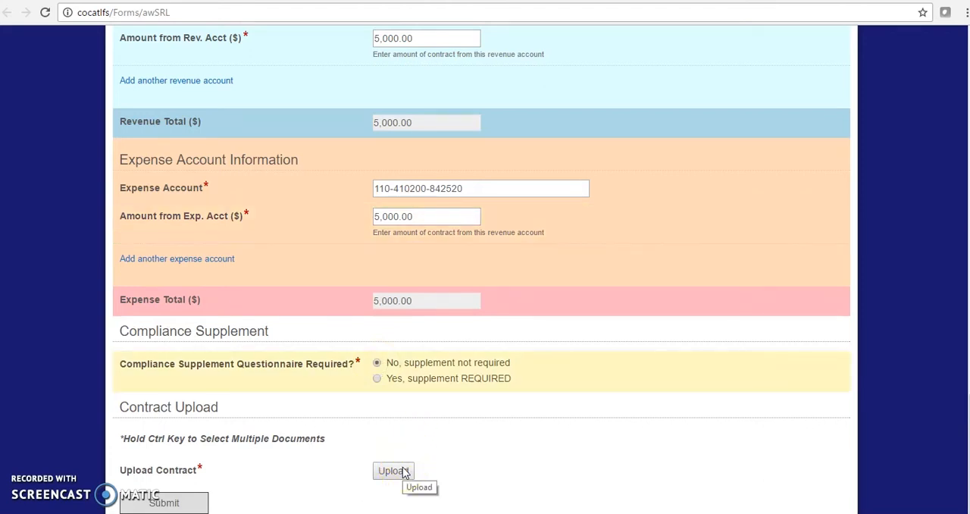
Upload City of Tester Contract-1_13_17.pdf from the Test Contracts folder as the contract and submit the form
click(406, 471)
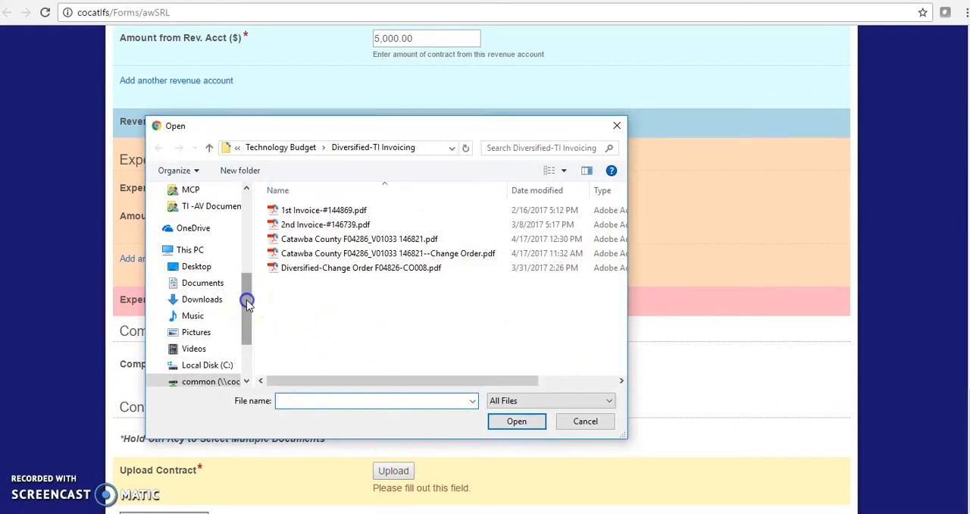
drag(247, 303, 247, 326)
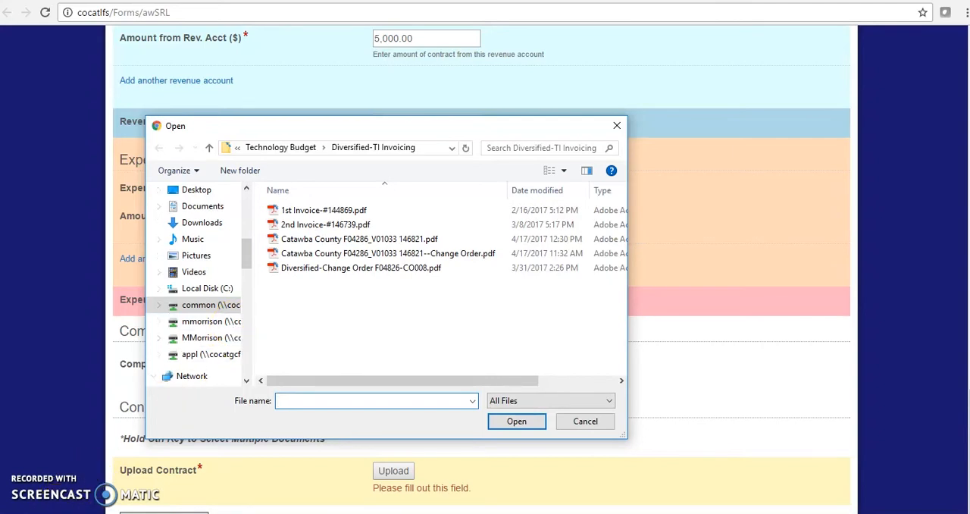
click(210, 321)
click(341, 209)
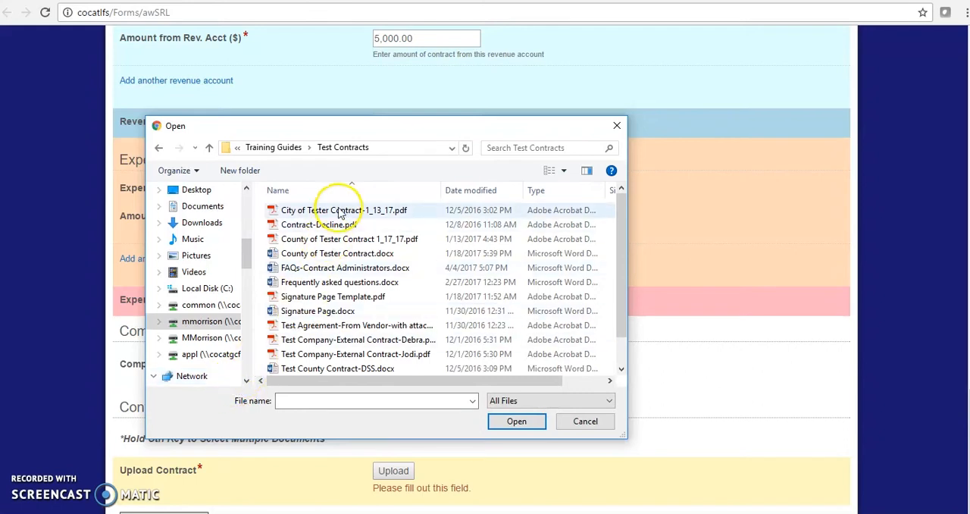
click(525, 423)
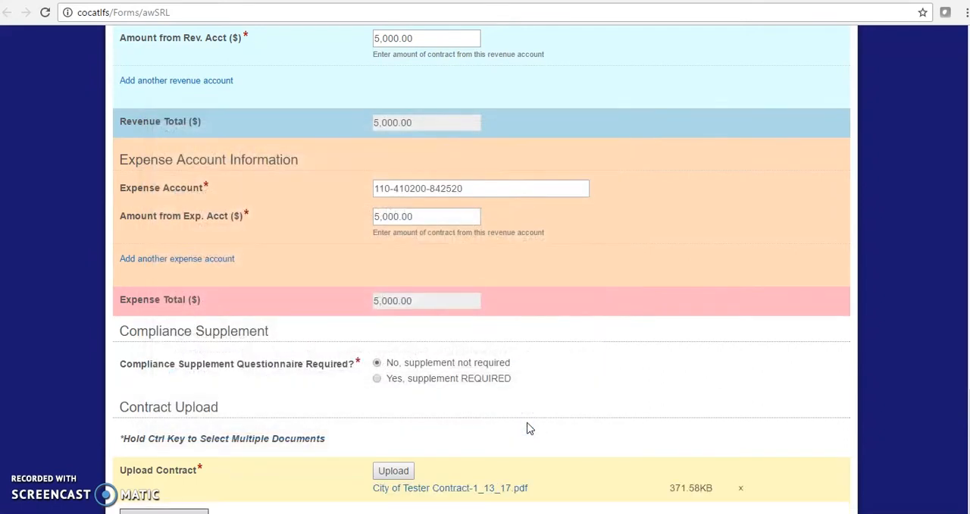
scroll(529, 429, down, 1)
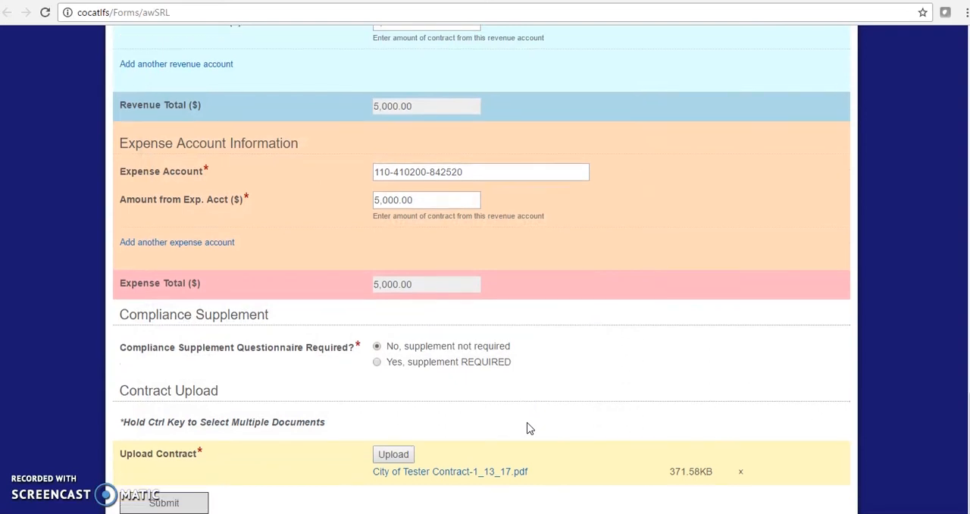
click(196, 502)
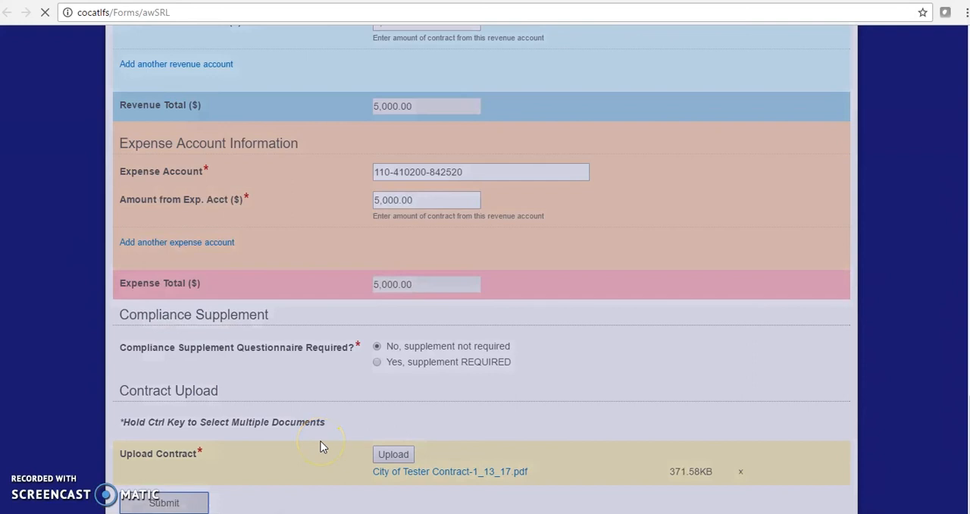